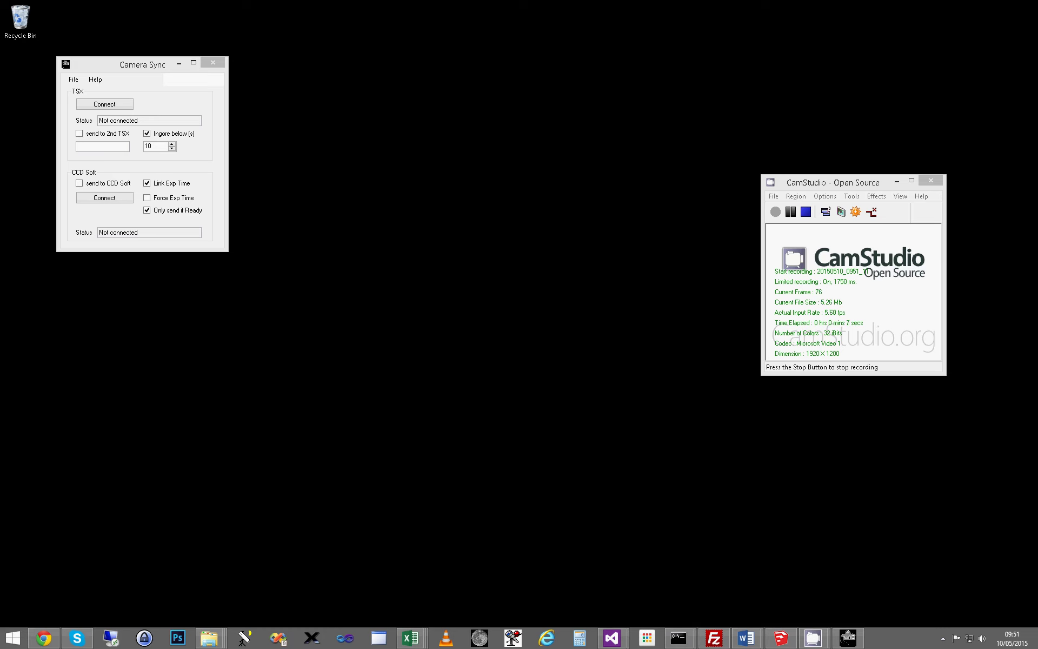
Drag the Camera Sync window about 60 pixels higher on the desktop.
left_click_drag(143, 64, 142, 32)
Connect Camera Sync to TheSkyX and take a 10-second test photo of the Moon.
left_click(105, 71)
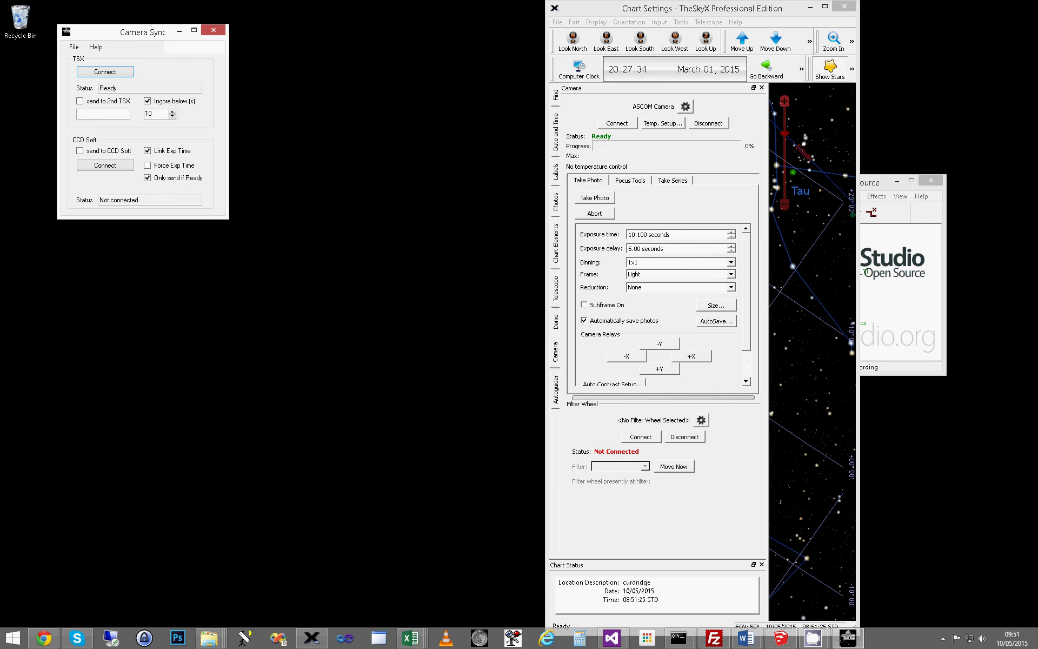
left_click(594, 197)
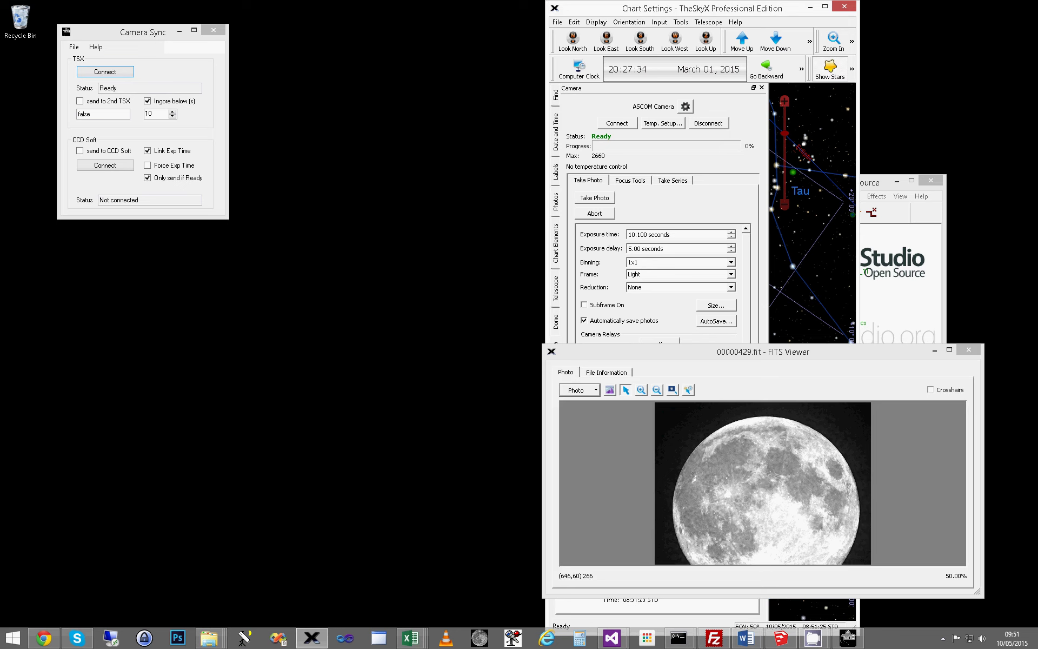
Close the FITS test photo viewer and link Camera Sync to CCDSoft.
left_click(968, 350)
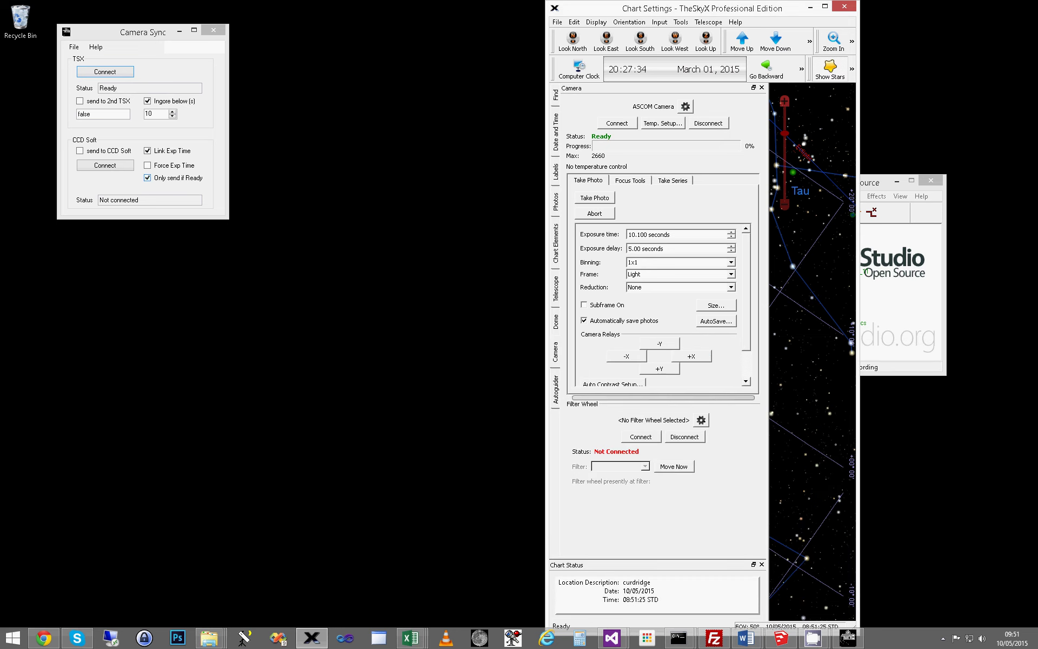
left_click(105, 165)
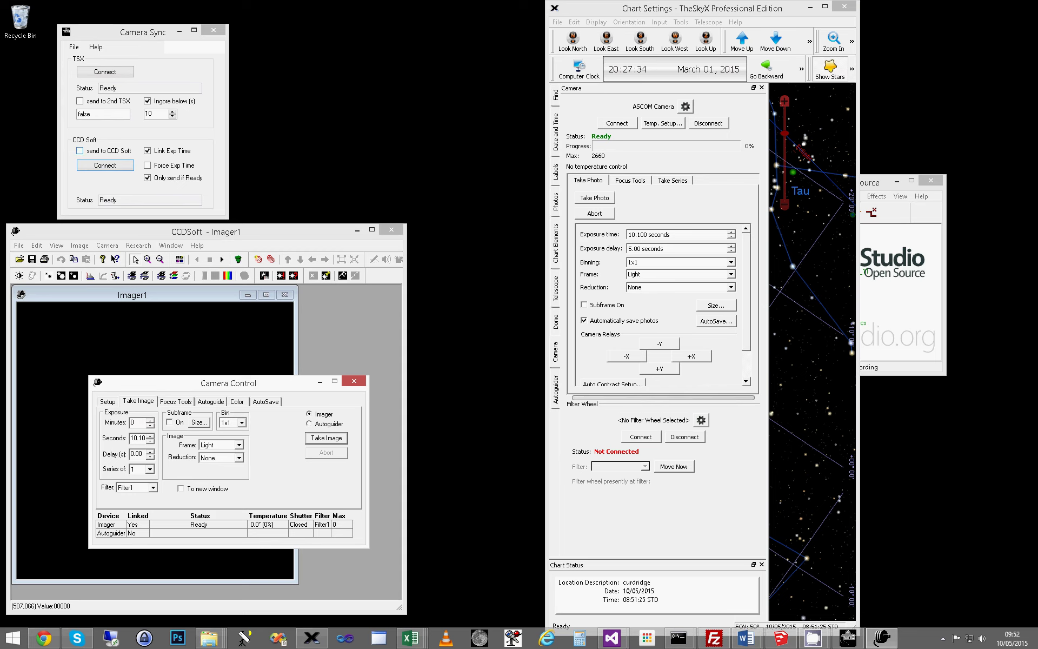
Enable 'send to CCD Soft' in Camera Sync so exposures also trigger CCDSoft.
left_click(80, 150)
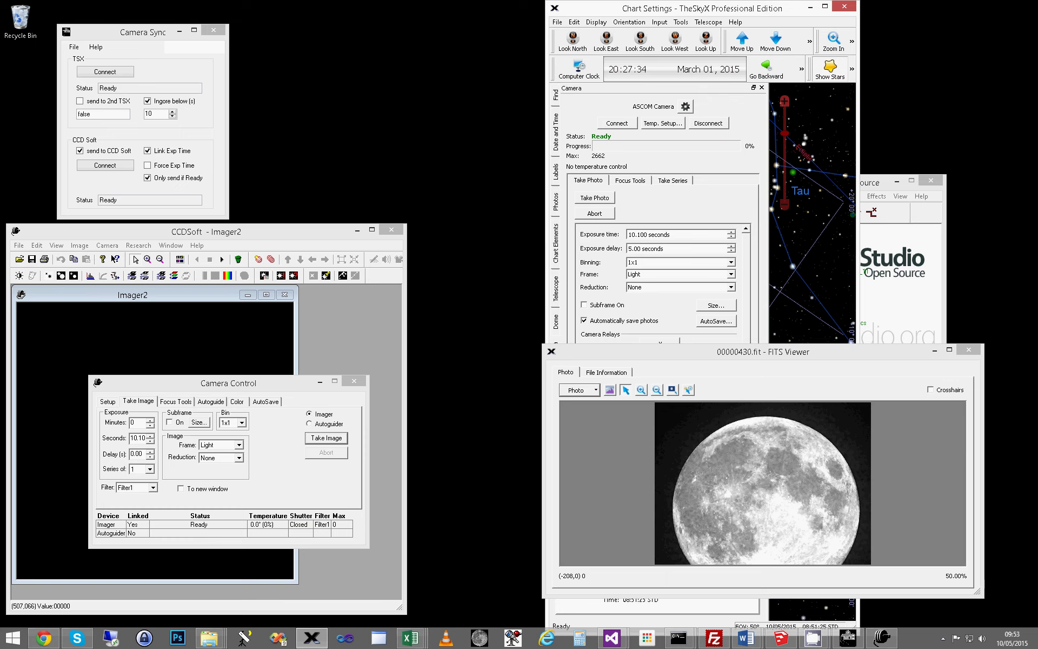
left_click(673, 180)
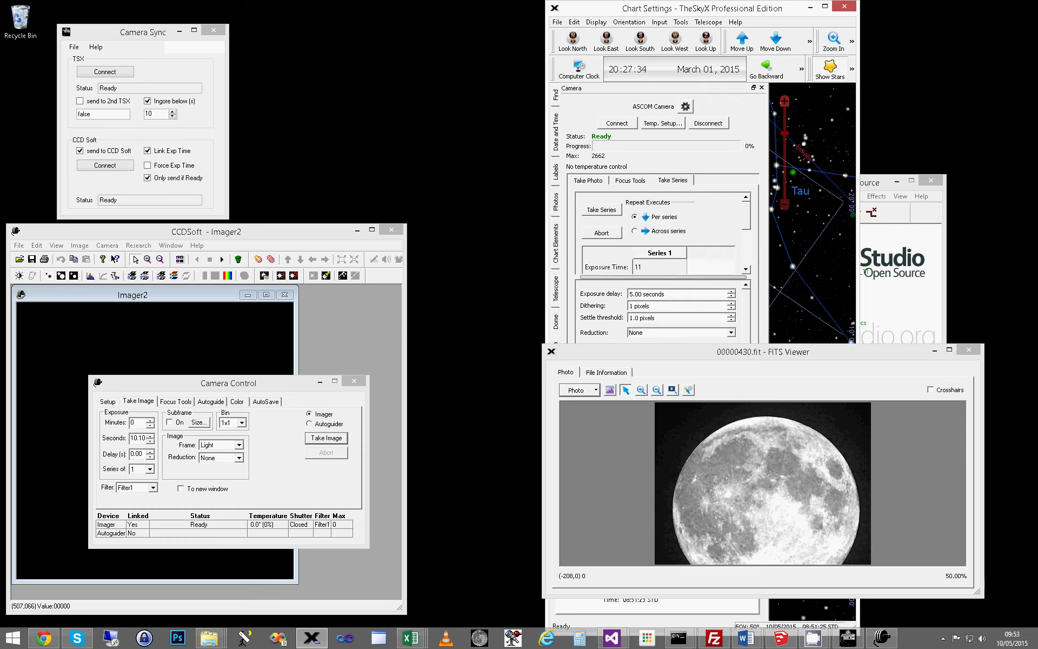
scroll(659, 233, "down", 3)
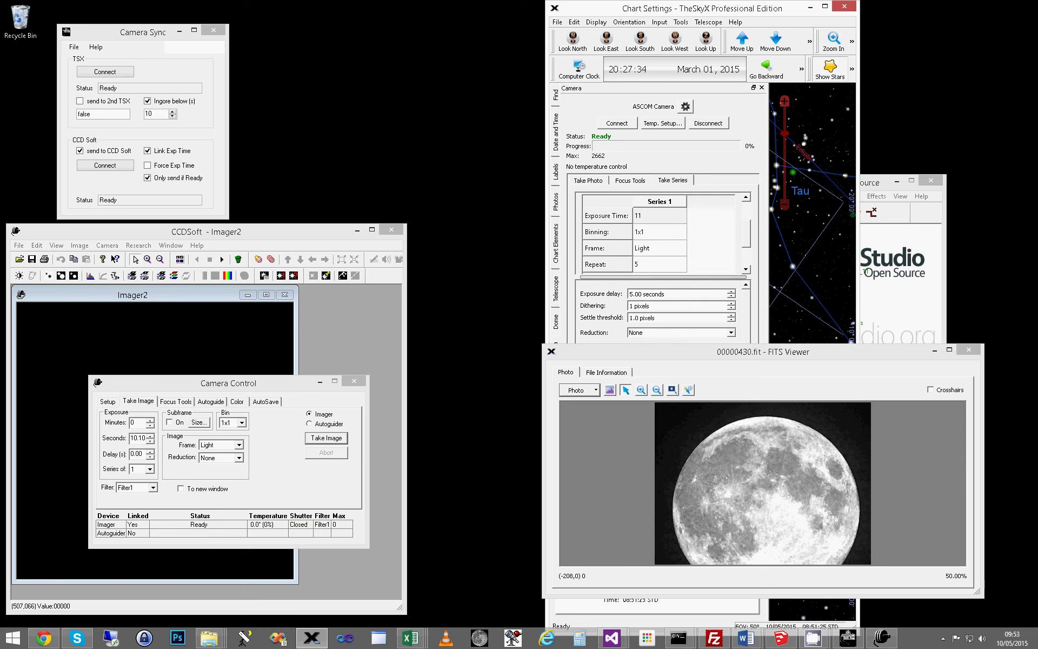
scroll(659, 232, "up", 2)
scroll(658, 233, "up", 1)
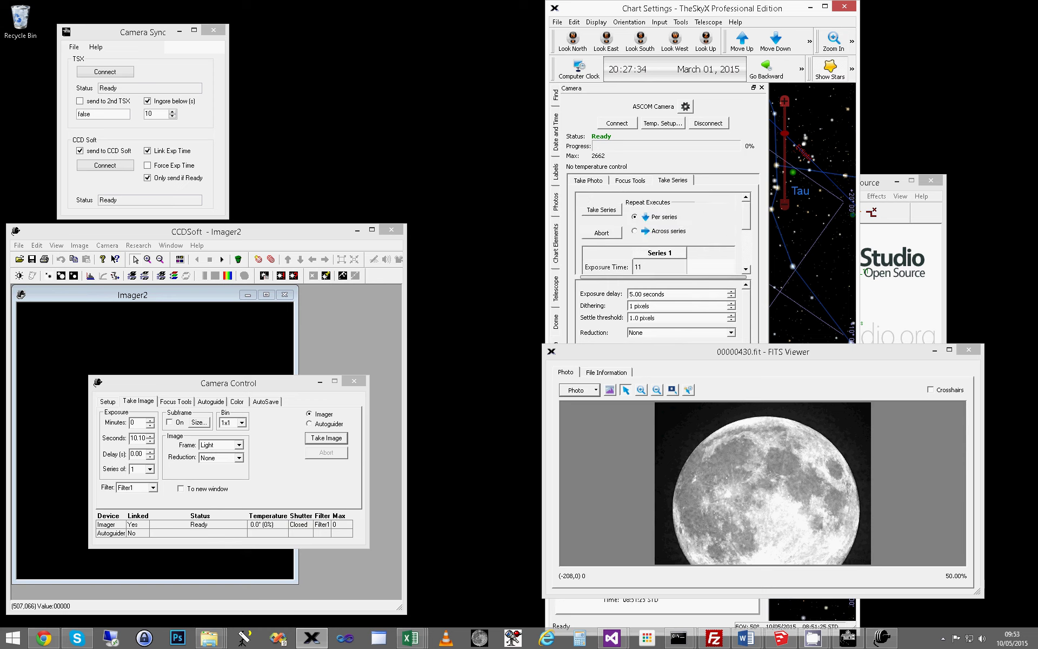
Start the five-exposure Take Series in TheSkyX.
left_click(601, 210)
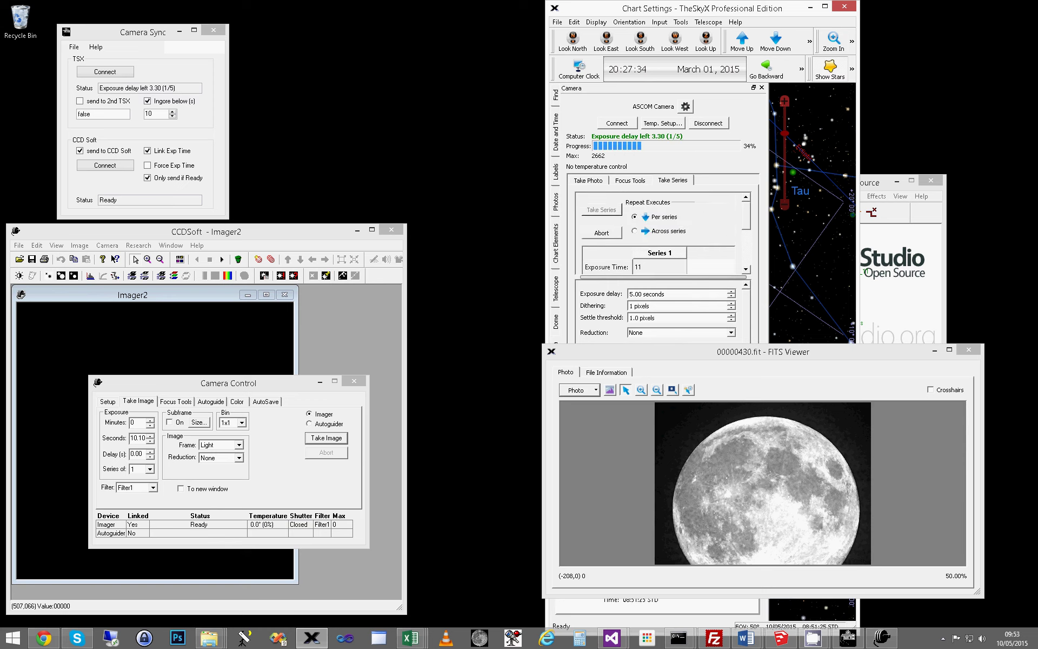